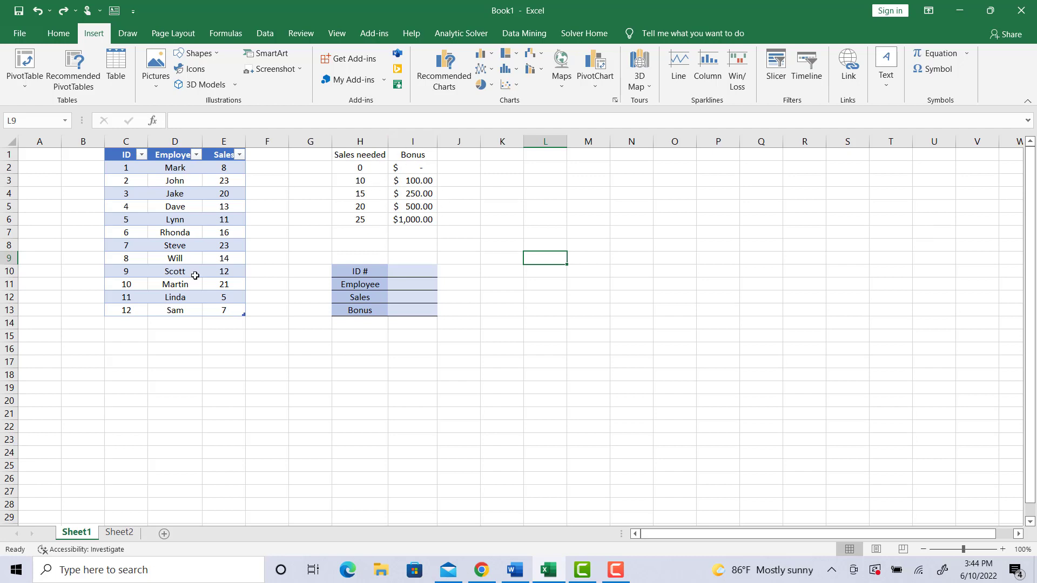
Step: Convert the sales-needed and bonus range H1:I6 into a table with headers
left_click_drag(411, 222, 373, 155)
left_click(58, 34)
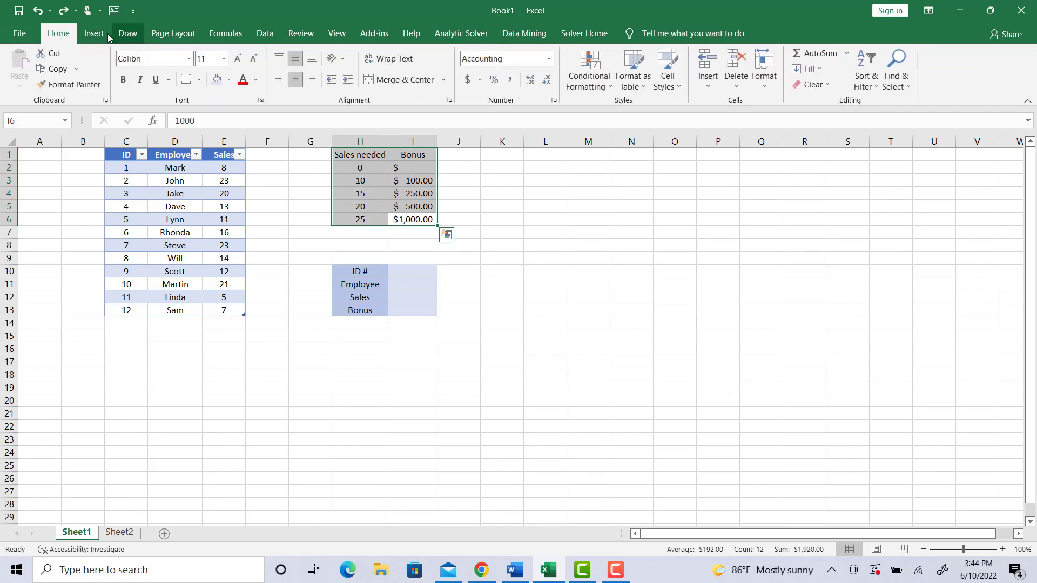
left_click(95, 35)
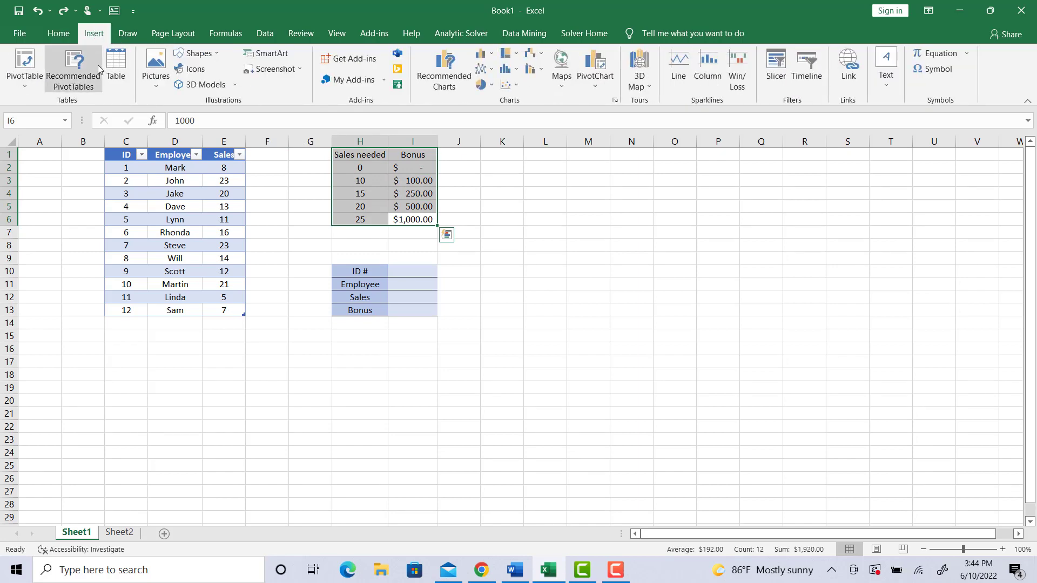
left_click(112, 79)
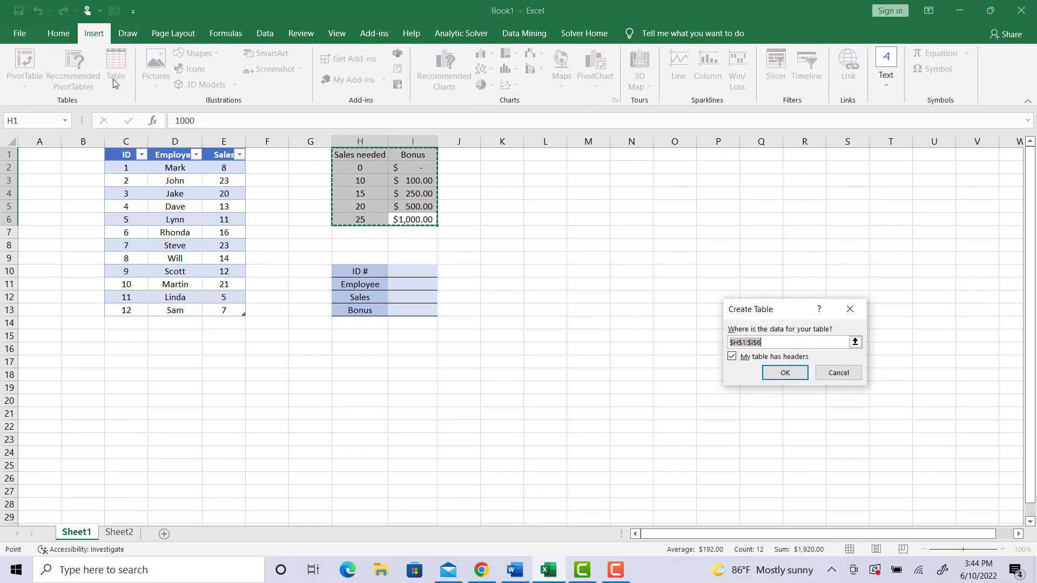
left_click(786, 373)
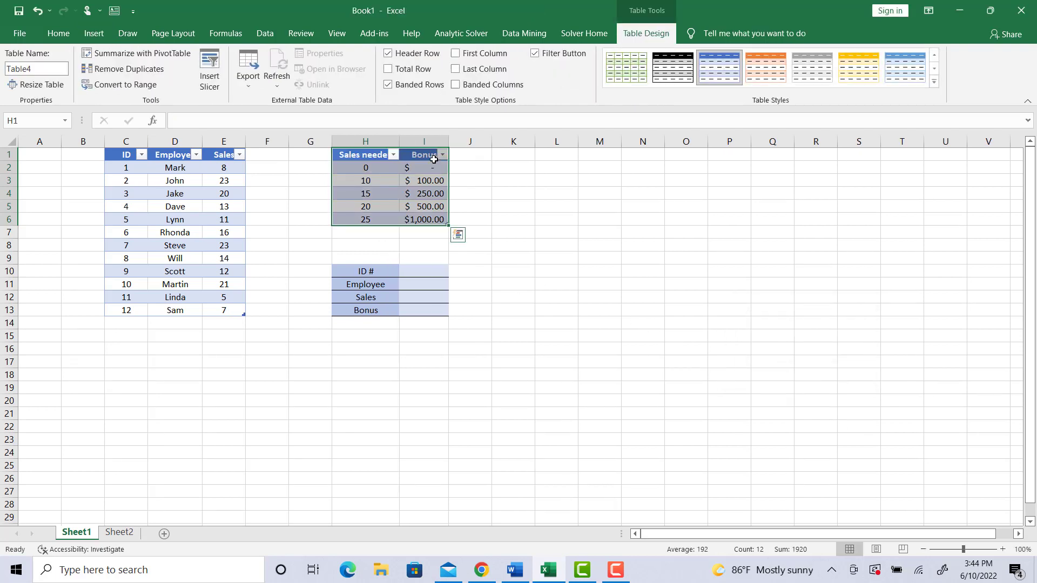
left_click(473, 194)
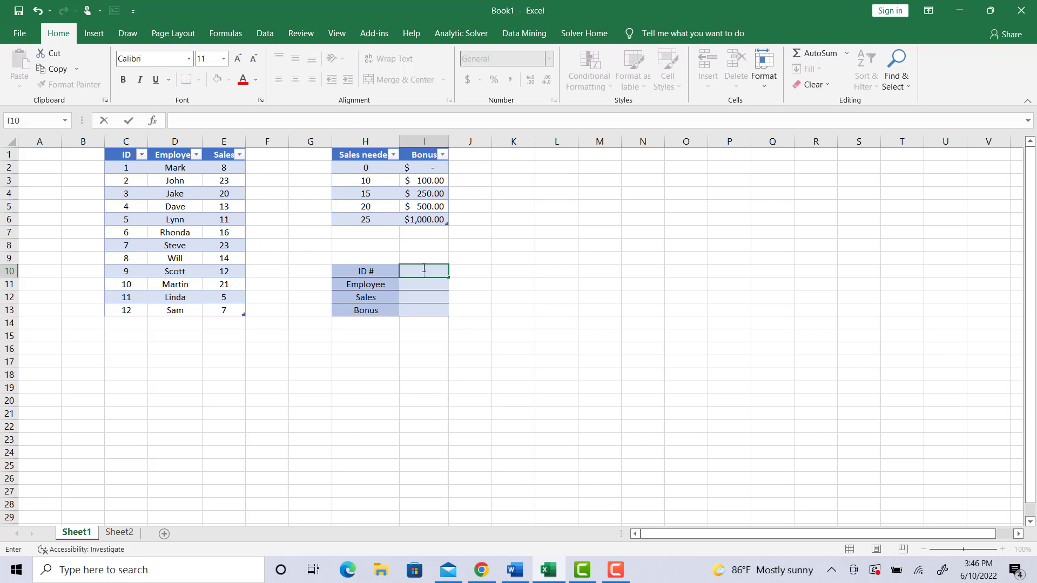
Step: Enter 4 in ID # cell I10 and start a VLOOKUP in Employee cell I11 with I10 as the lookup value
type("4")
key("Return")
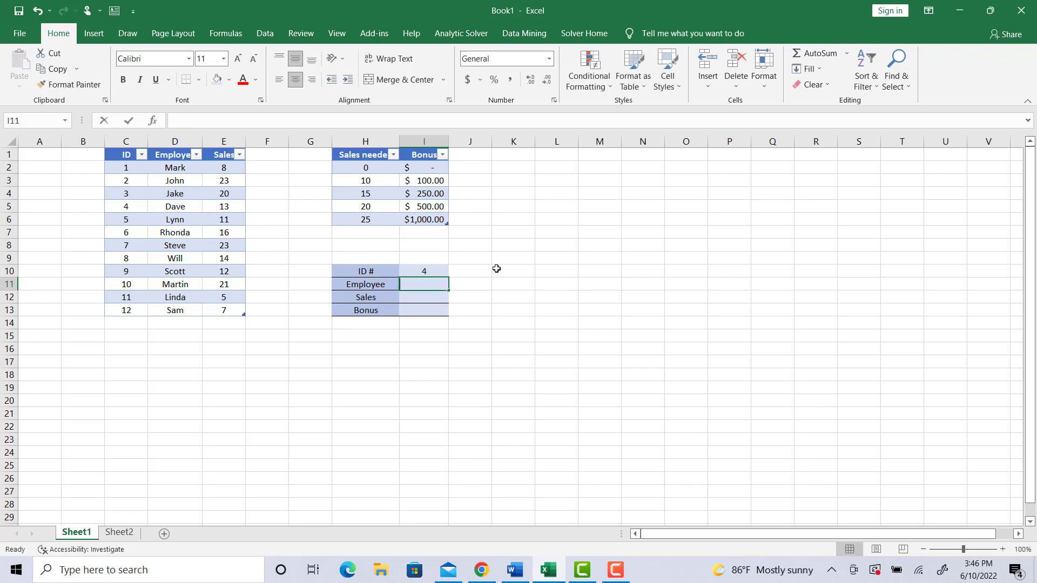
type("=")
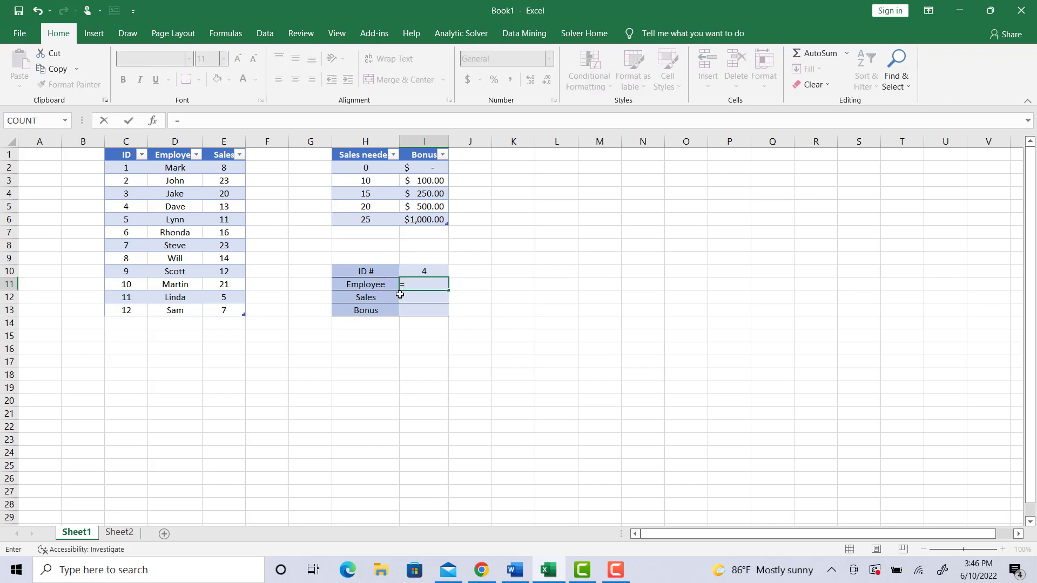
type("vl")
key("Tab")
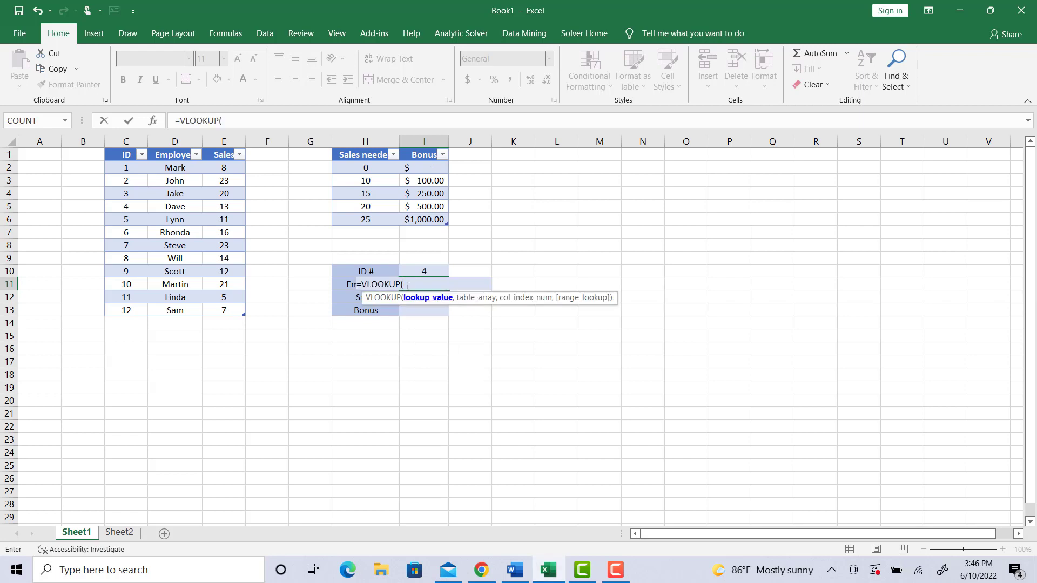
left_click(153, 121)
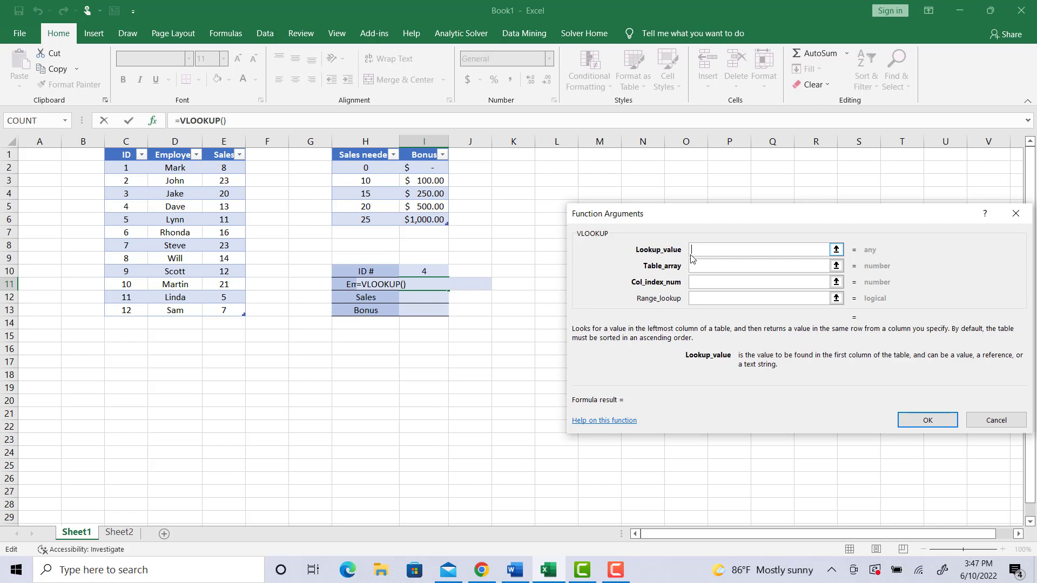
left_click(421, 272)
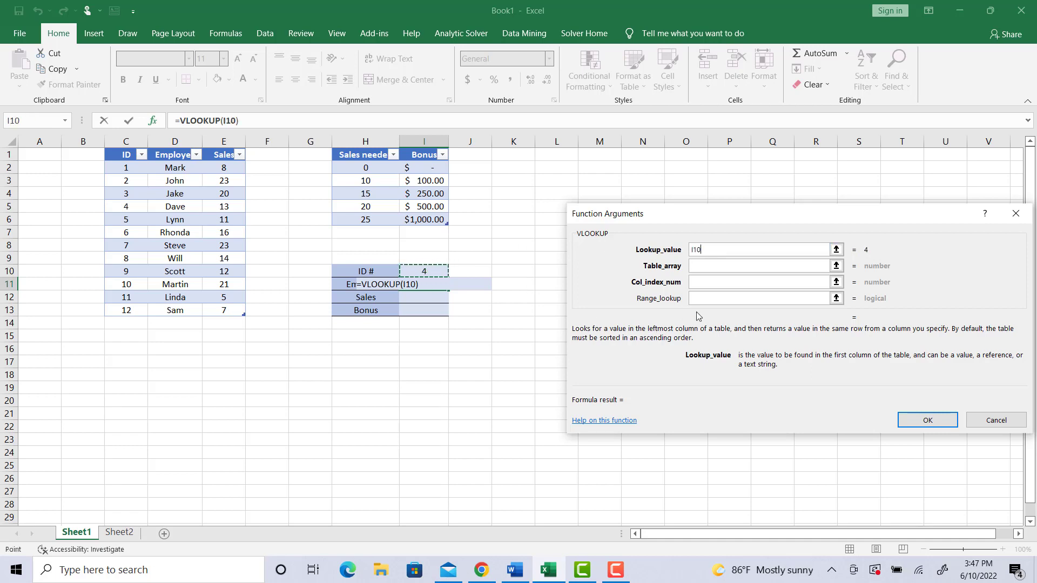
Step: Complete the Employee VLOOKUP with the whole employee table including headers as table array, column index 2 and range lookup FALSE
left_click(711, 267)
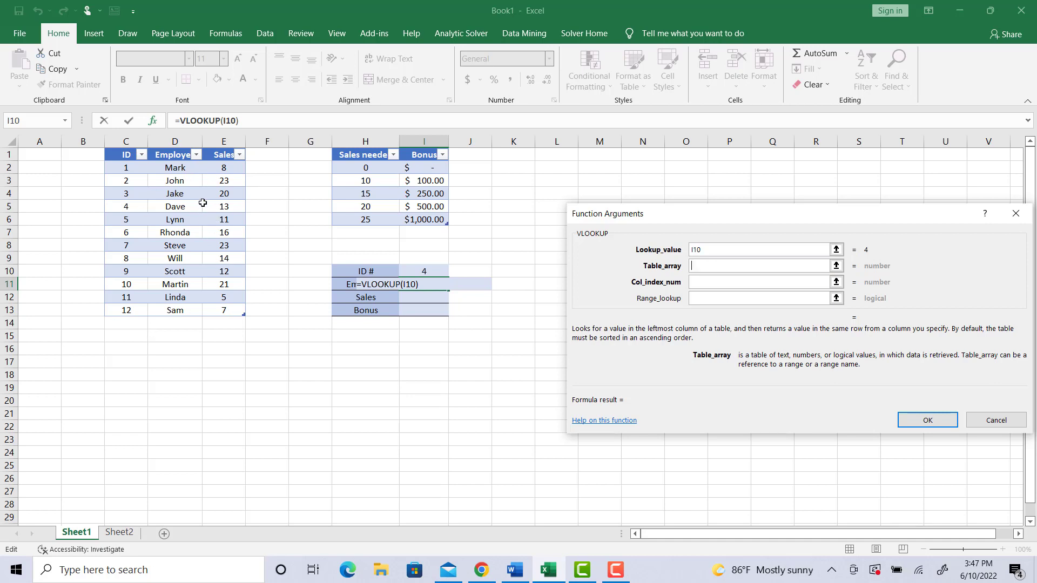
left_click_drag(128, 155, 243, 310)
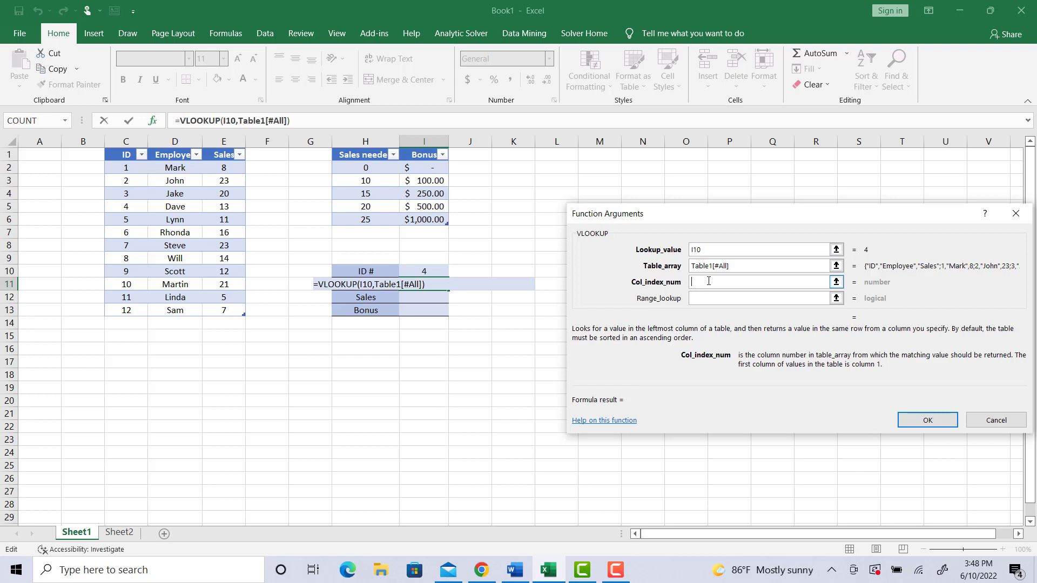
type("2")
key("Tab")
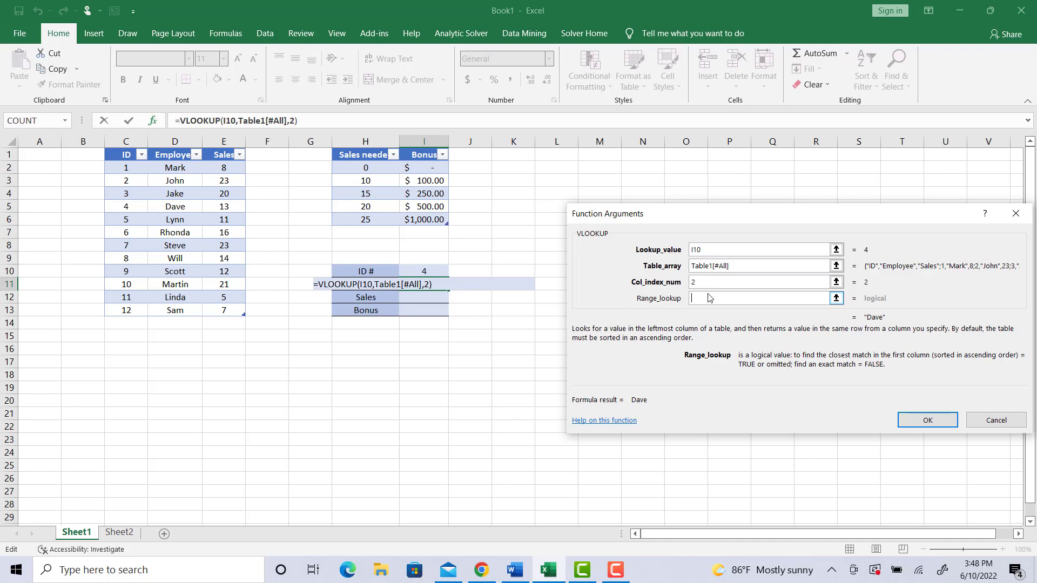
type("false")
left_click(945, 423)
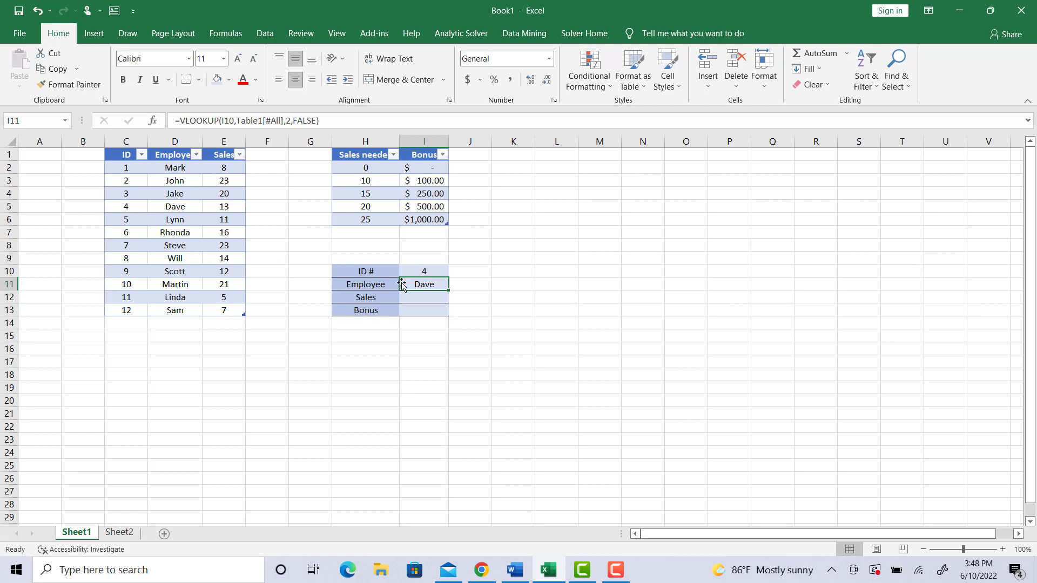
Step: Start a VLOOKUP in Sales cell I12 using the ID in I10 as the lookup value
left_click(421, 296)
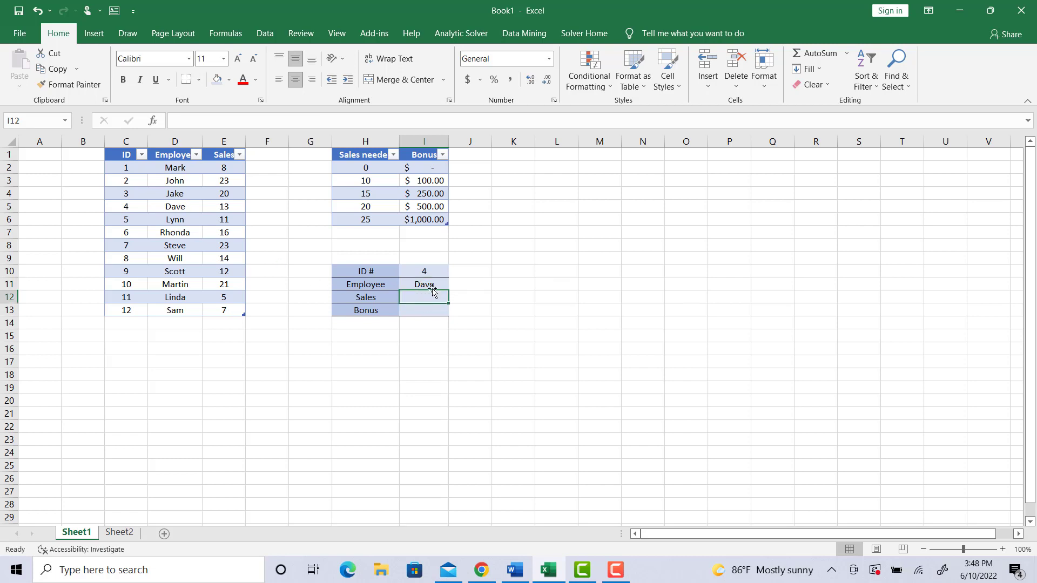
type("=")
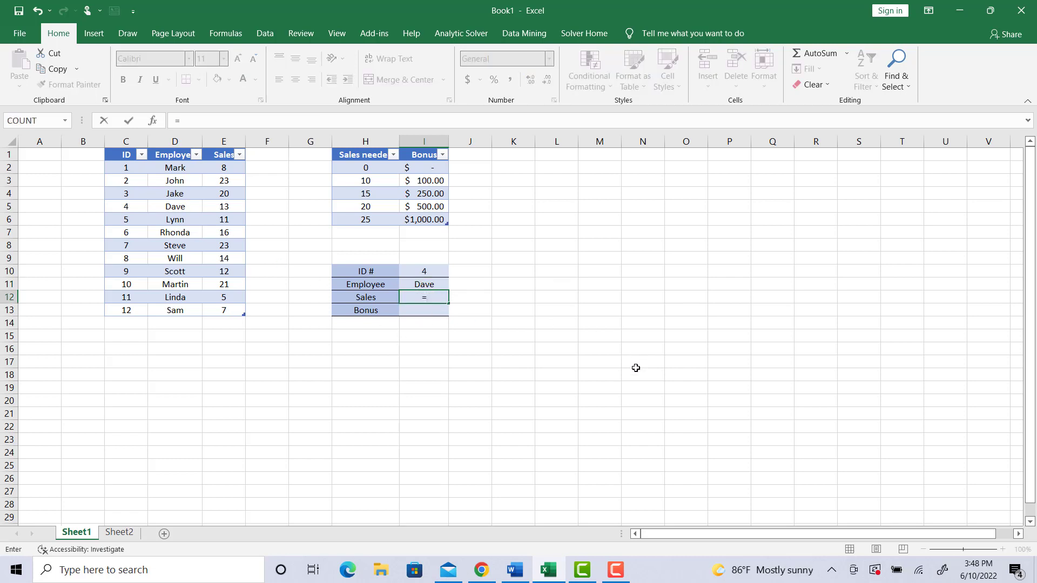
type("vl")
key("Tab")
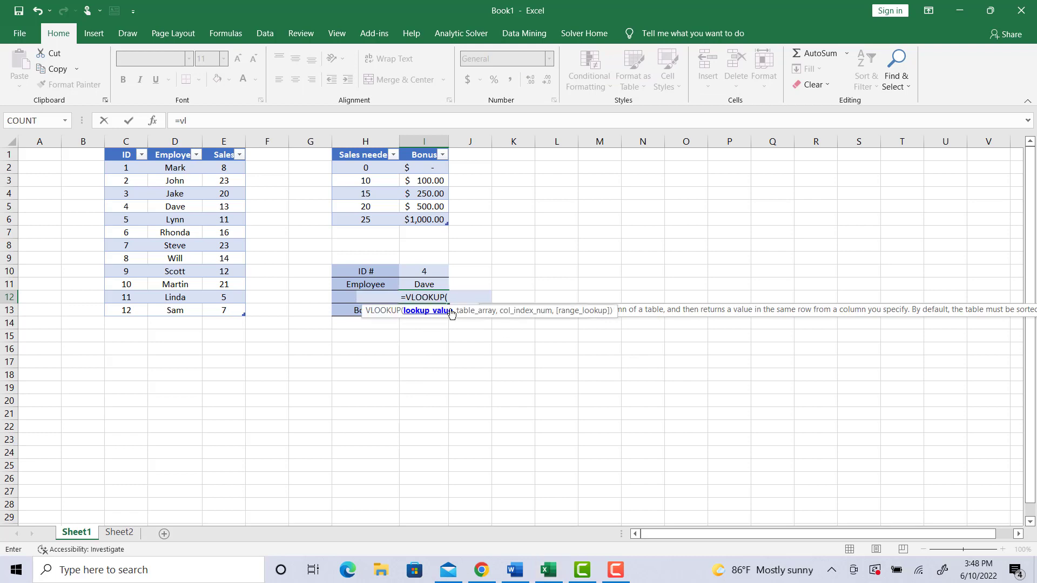
key("ctrl+a")
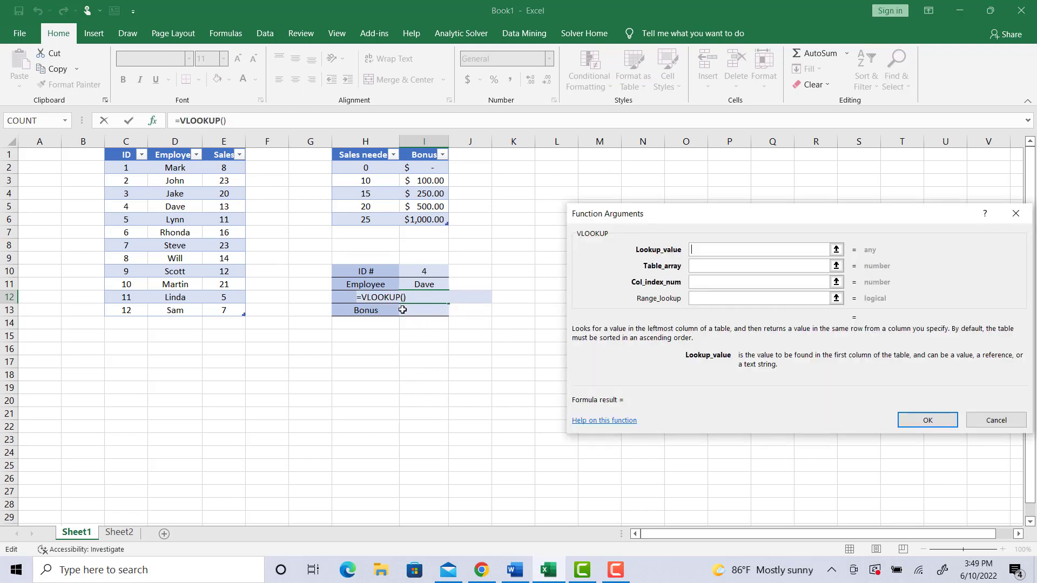
left_click(421, 273)
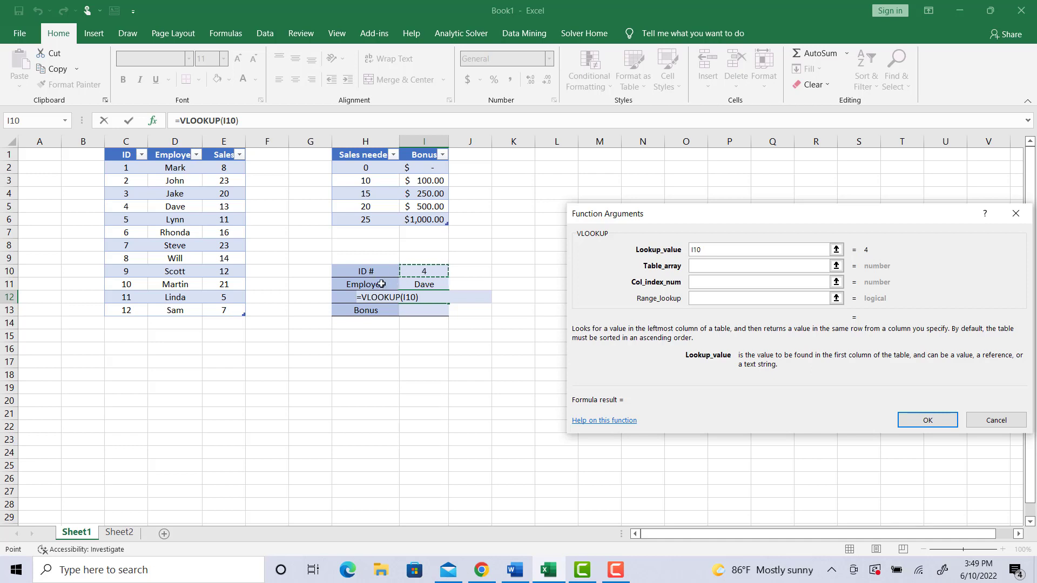
Step: Complete the Sales VLOOKUP with the whole employee table including headers as table array, column index 3 and range lookup FALSE
left_click(819, 265)
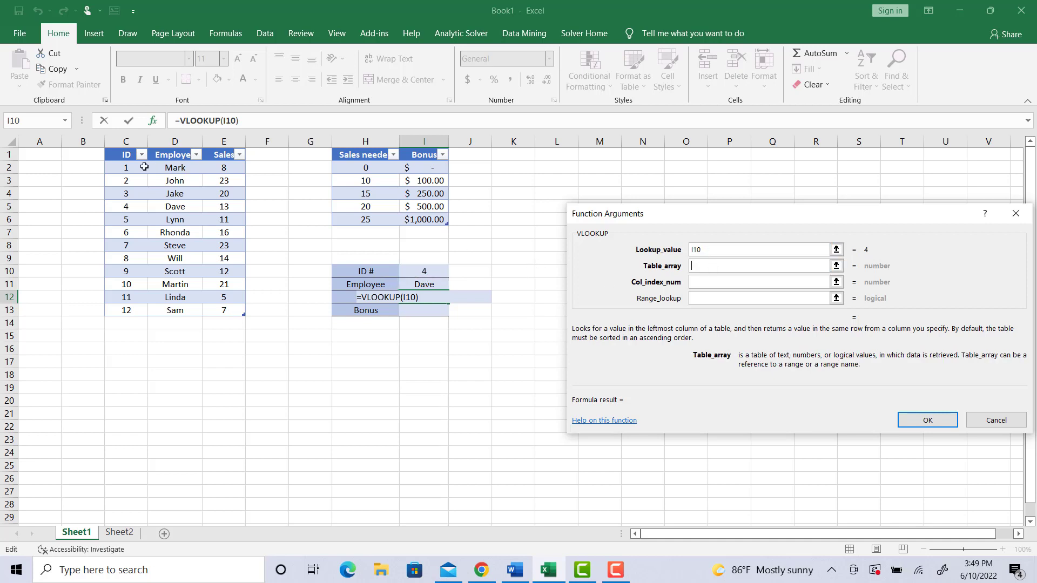
left_click_drag(132, 157, 243, 312)
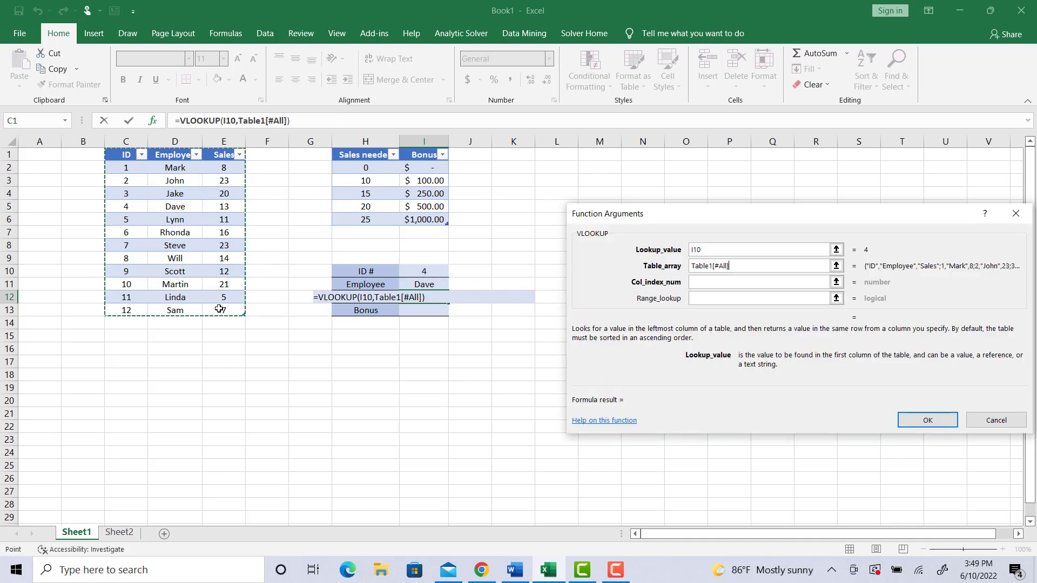
left_click(702, 283)
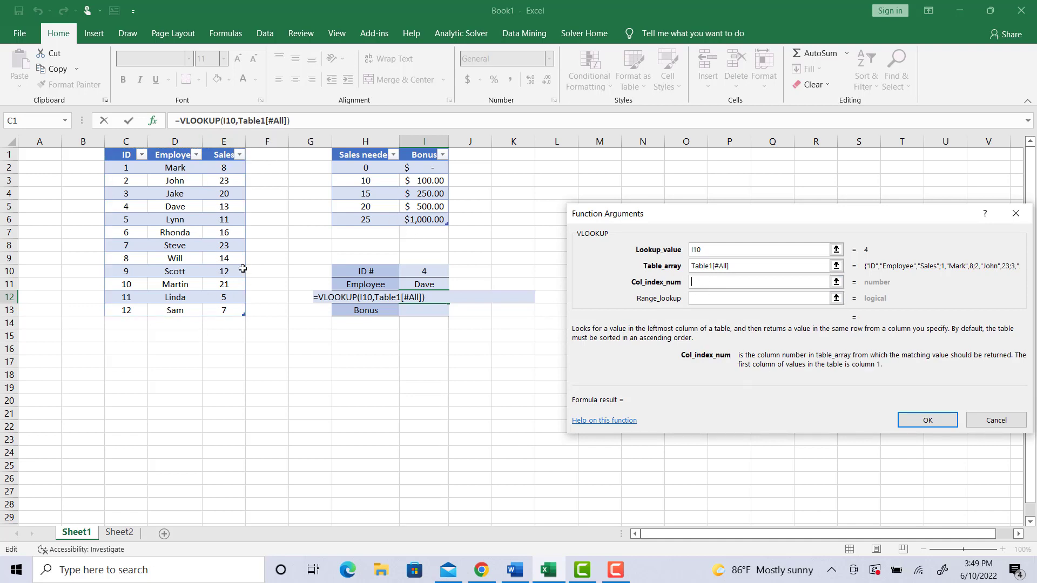
type("3")
left_click(716, 301)
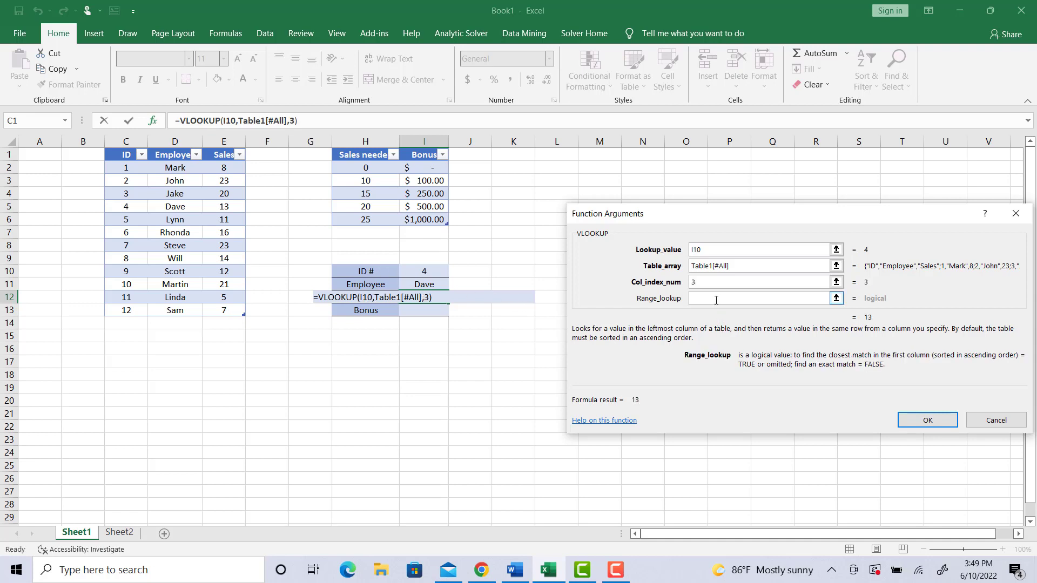
type("false")
left_click(927, 420)
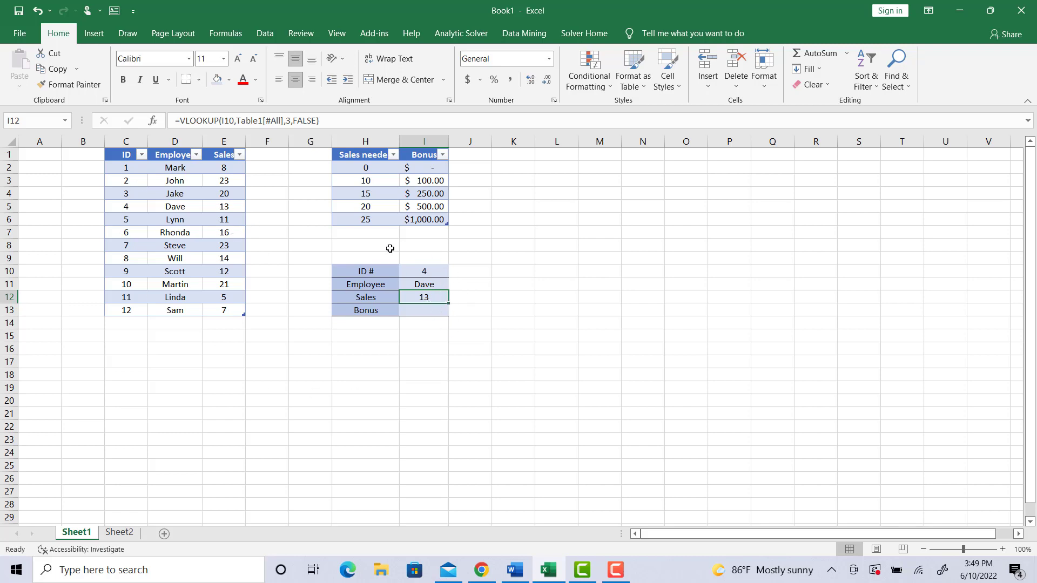
Step: Start a VLOOKUP in Bonus cell I13 using the sales figure in I12 as the lookup value
left_click(428, 314)
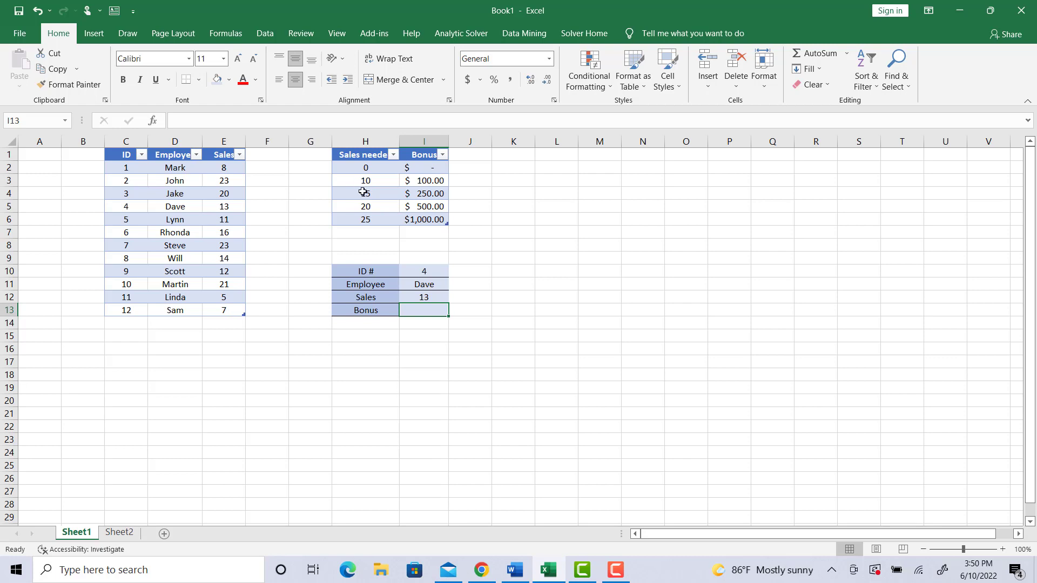
key("F2")
type("=")
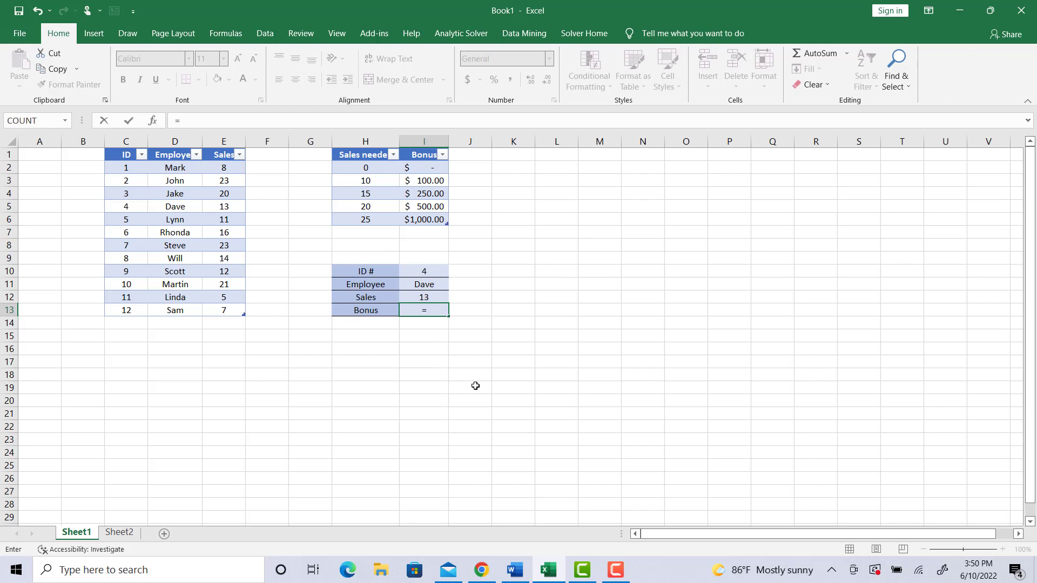
type("vlo")
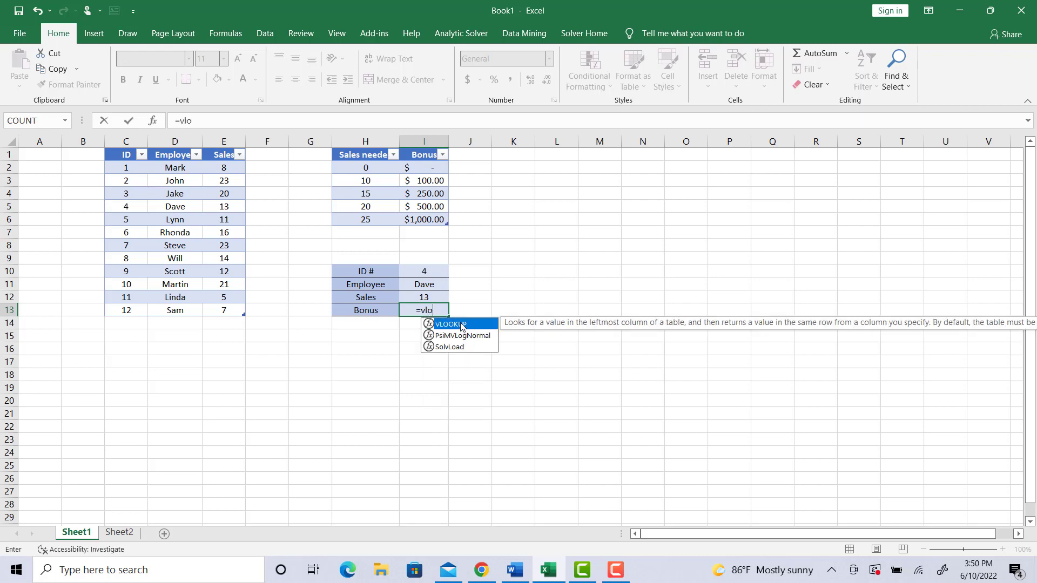
double_click(460, 325)
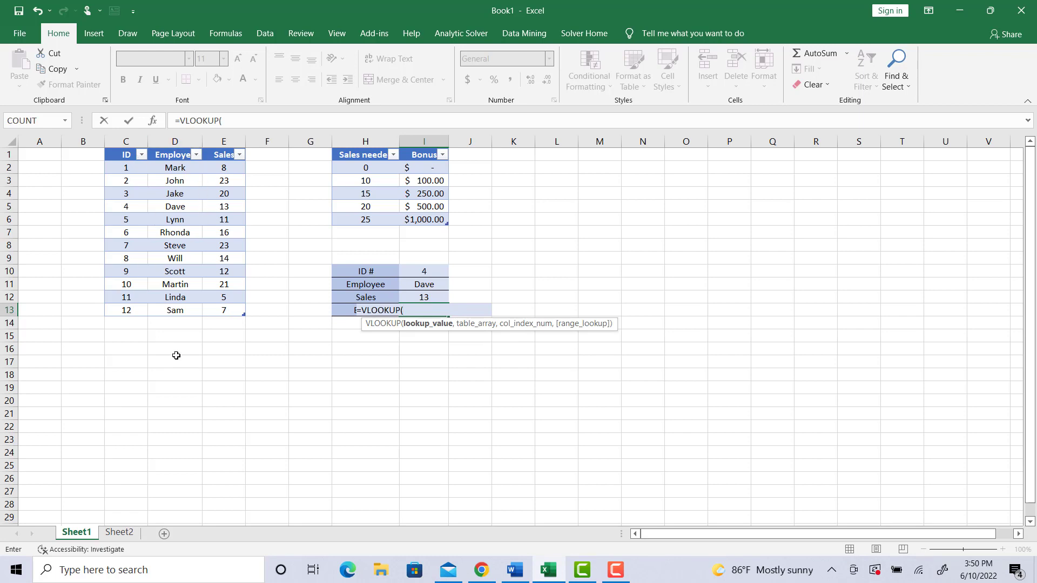
left_click(424, 298)
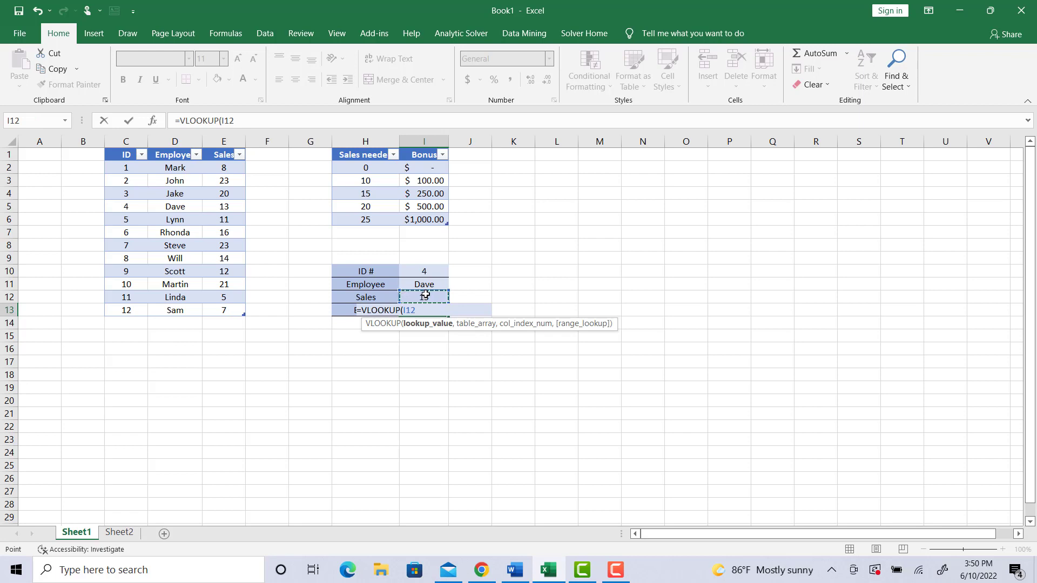
Step: Complete the Bonus VLOOKUP with the whole bonus table including headers as table array, column index 2 and range lookup TRUE
type(",")
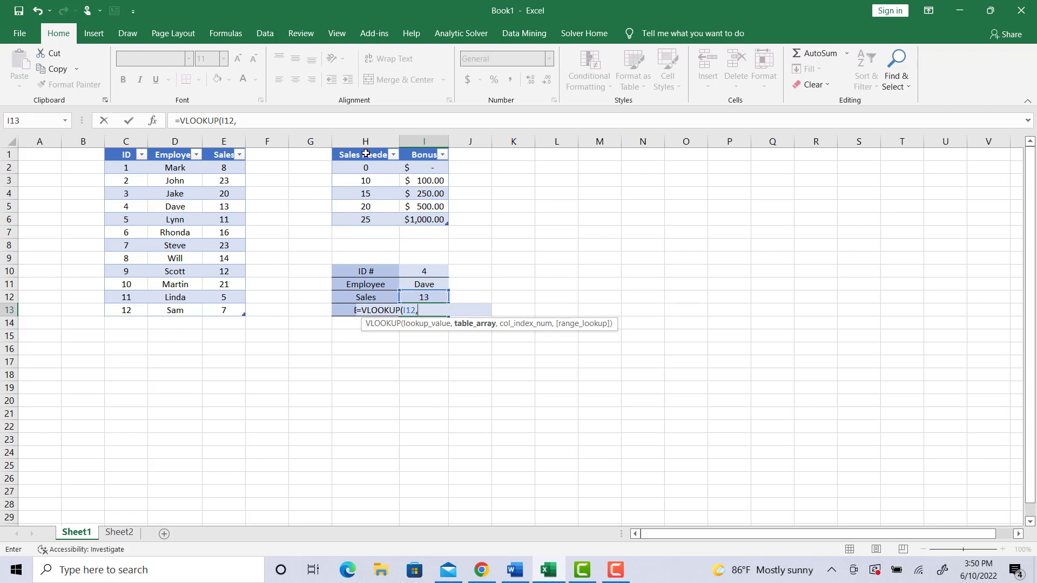
left_click_drag(367, 155, 447, 222)
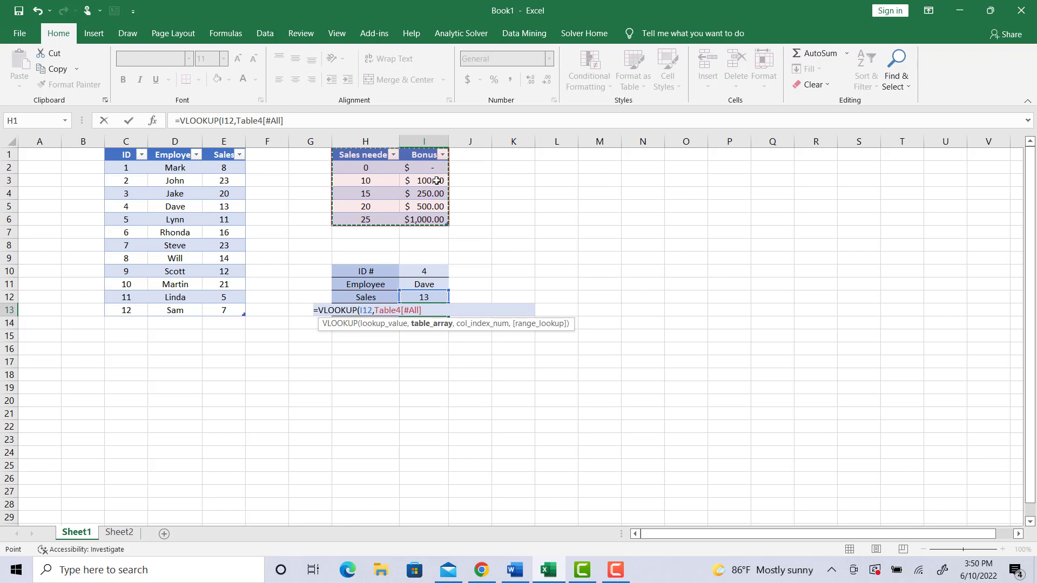
type(",")
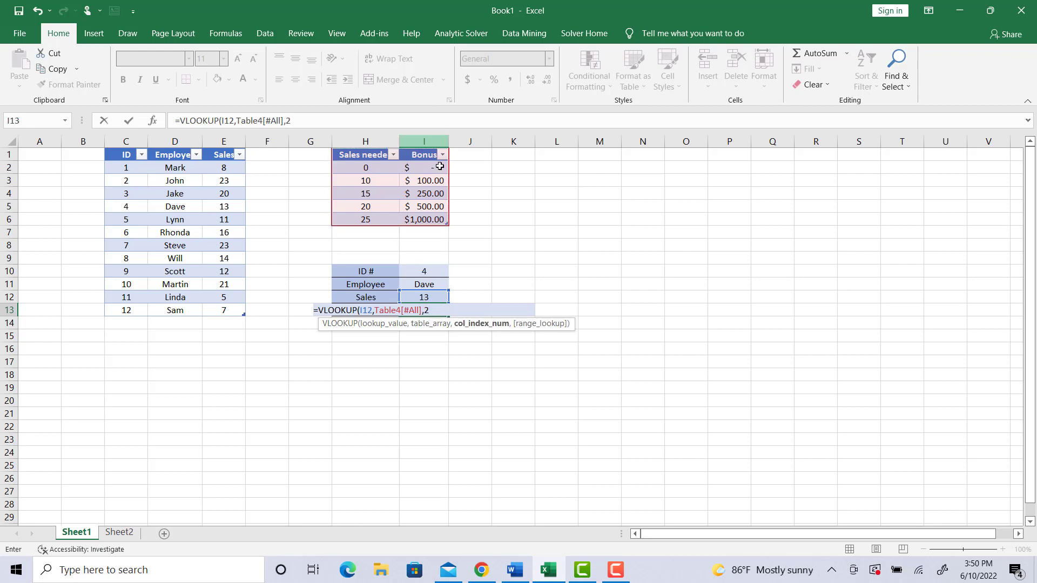
type("2")
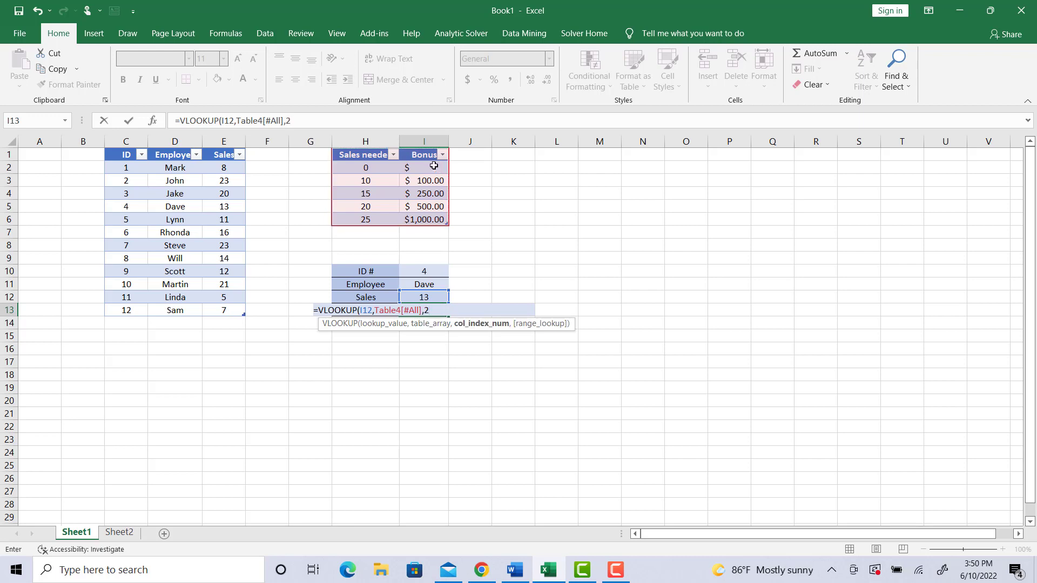
type(",")
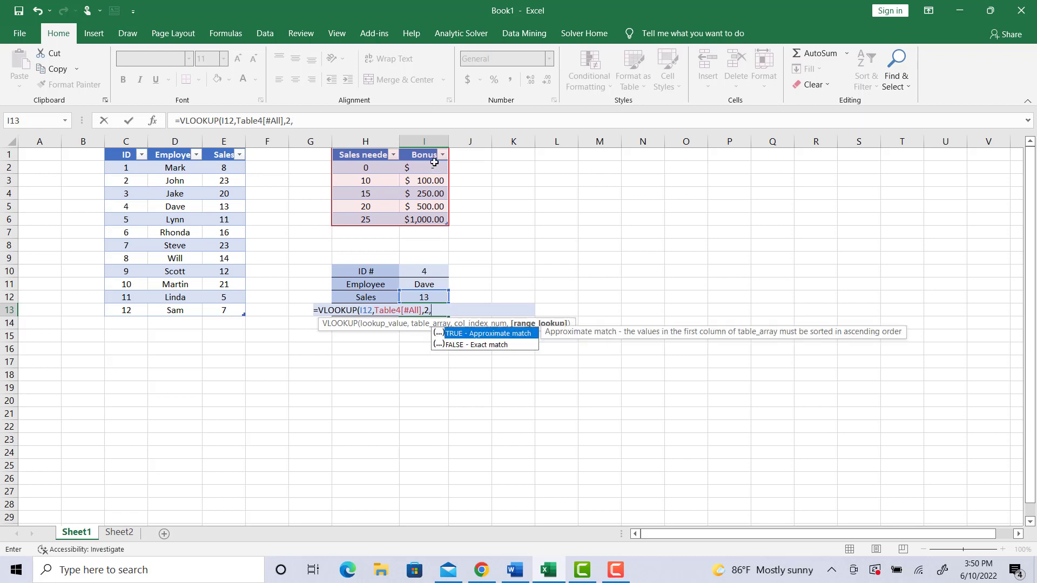
double_click(507, 333)
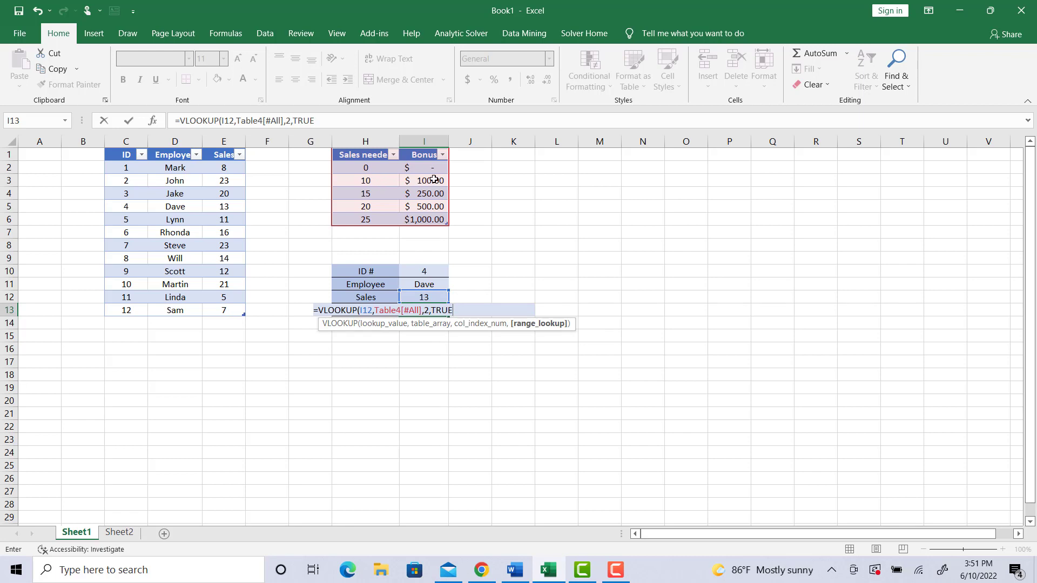
key("Return")
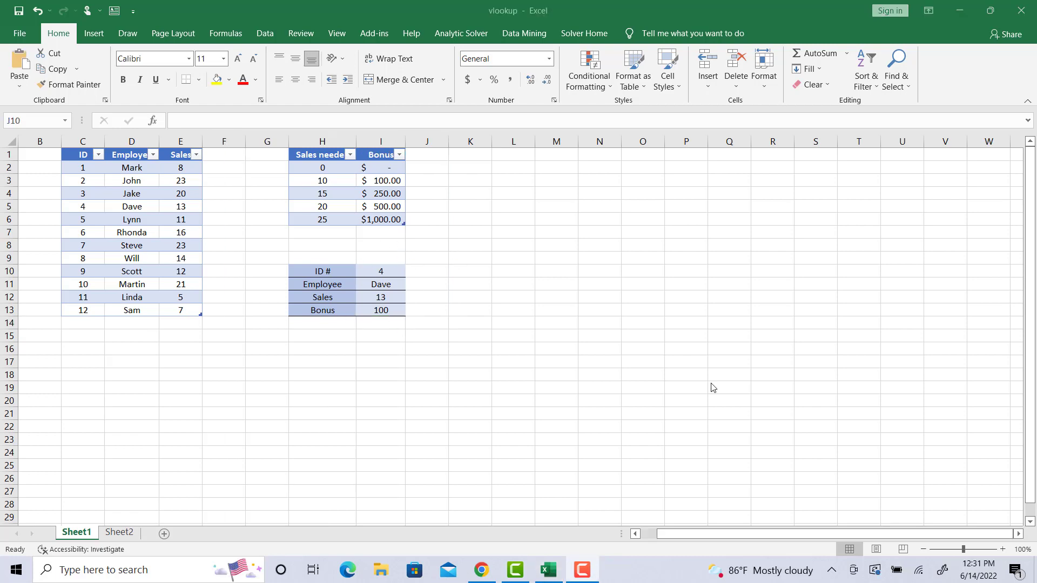
Step: Test the lookup form by changing the ID # value in I10 to 9
double_click(380, 269)
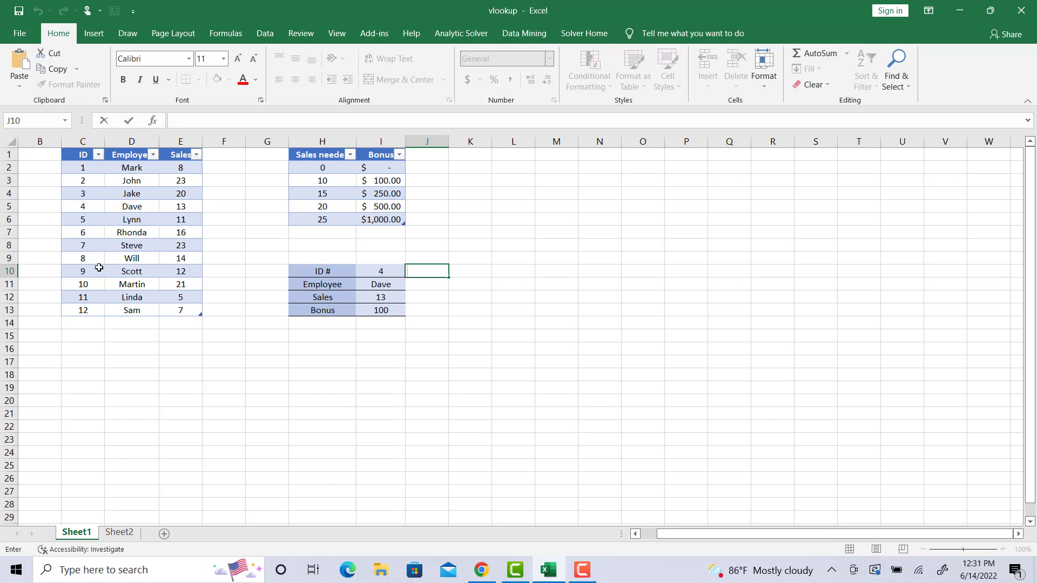
left_click(378, 271)
double_click(380, 271)
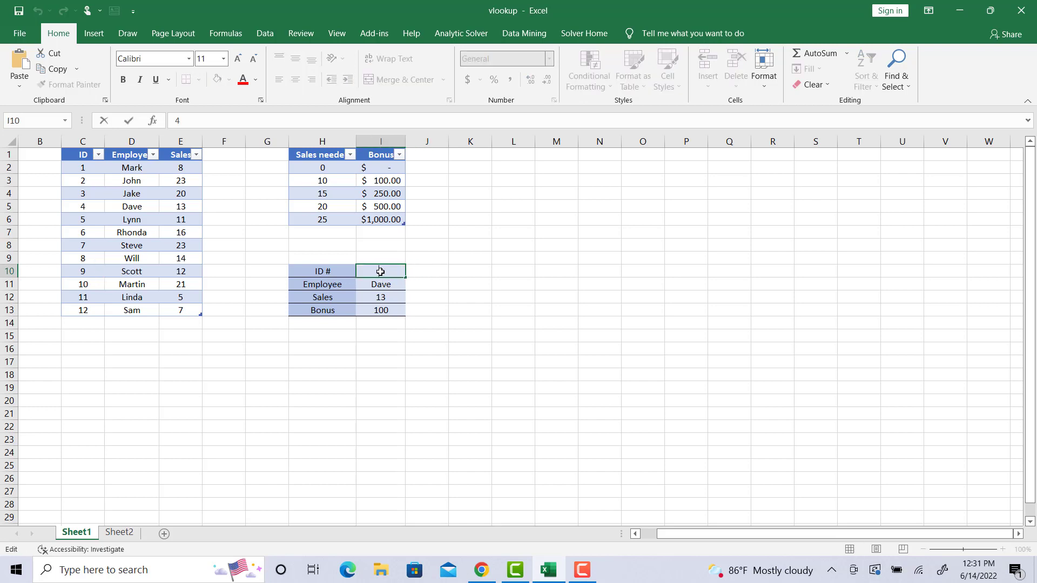
key("BackSpace")
key("Return")
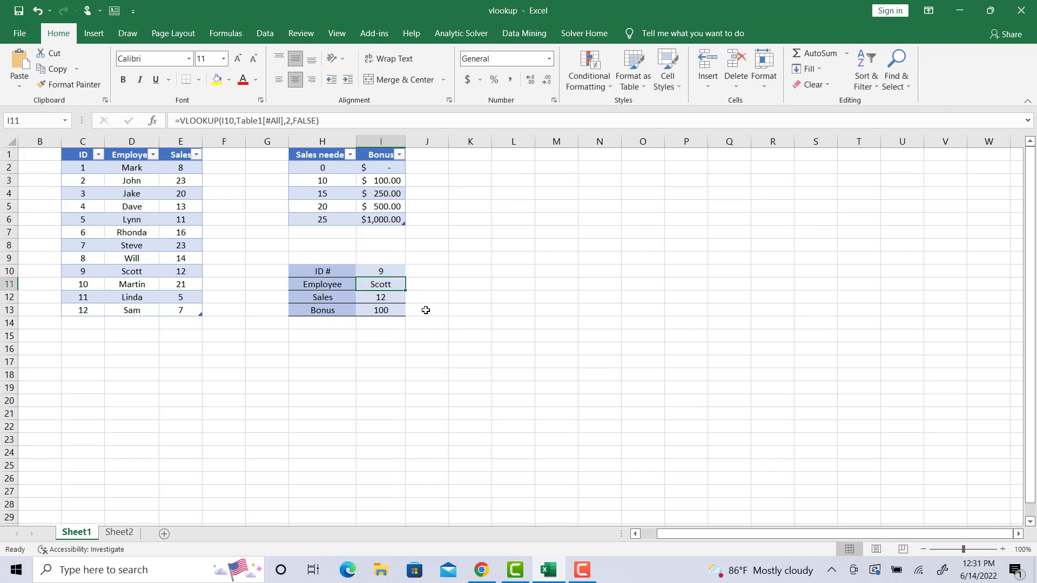
Step: Replace the ID # value in cell I10 with 10 to look up another employee
left_click(384, 275)
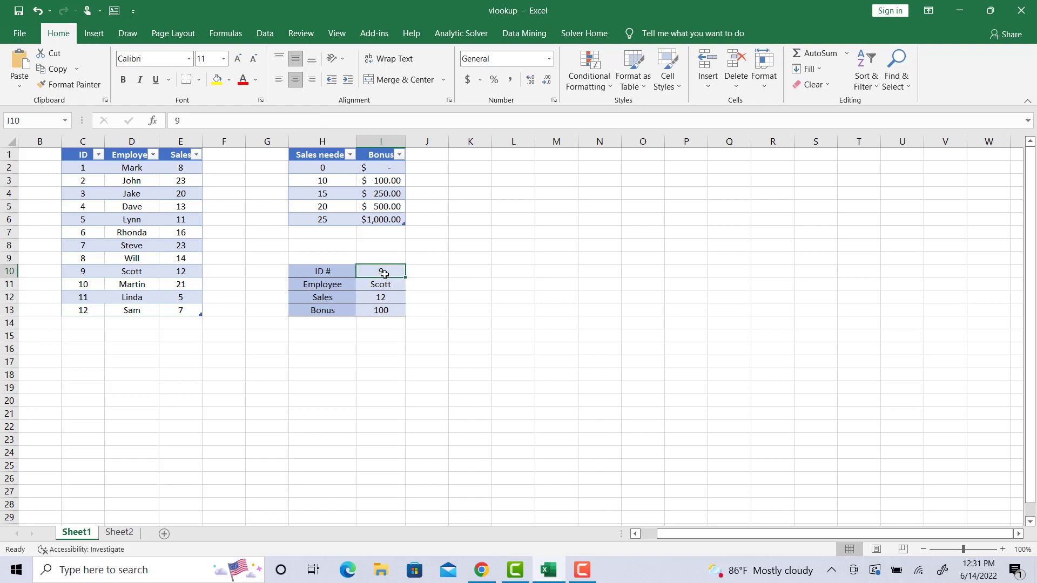
type("10")
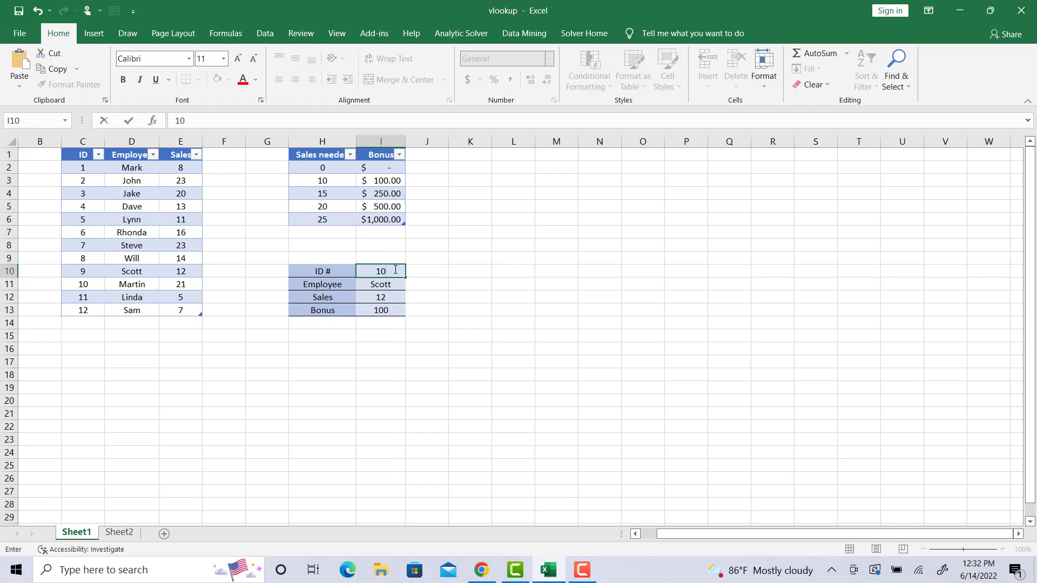
key("Return")
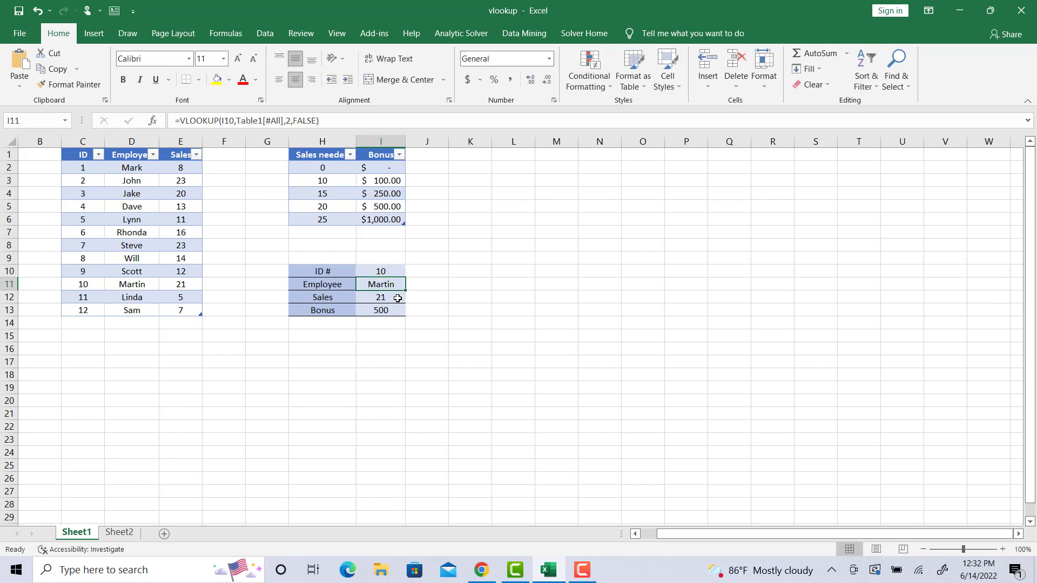